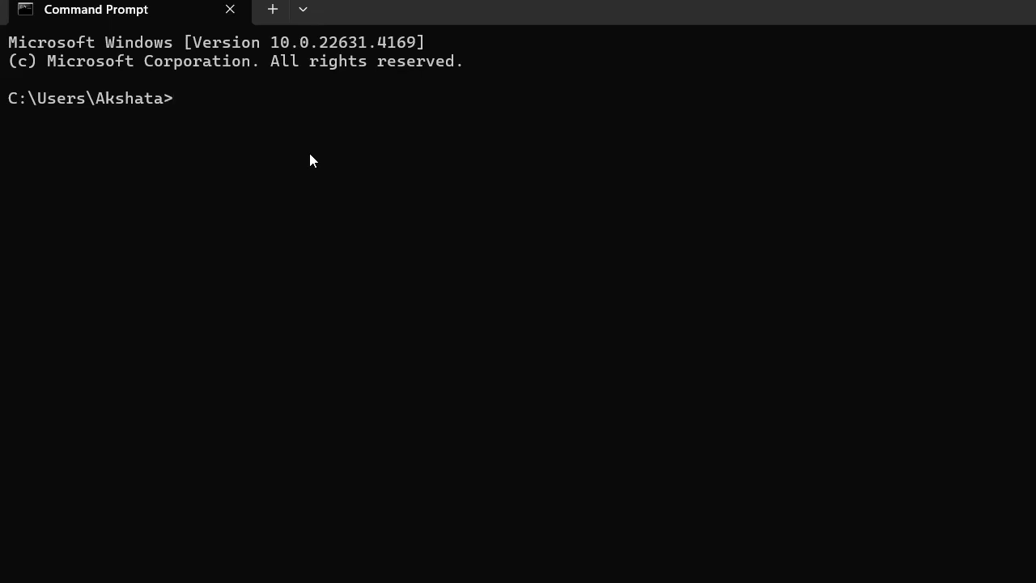
Step: Run java -version in Command Prompt to check the installed Java version
{"action": "type", "text": "java -version"}
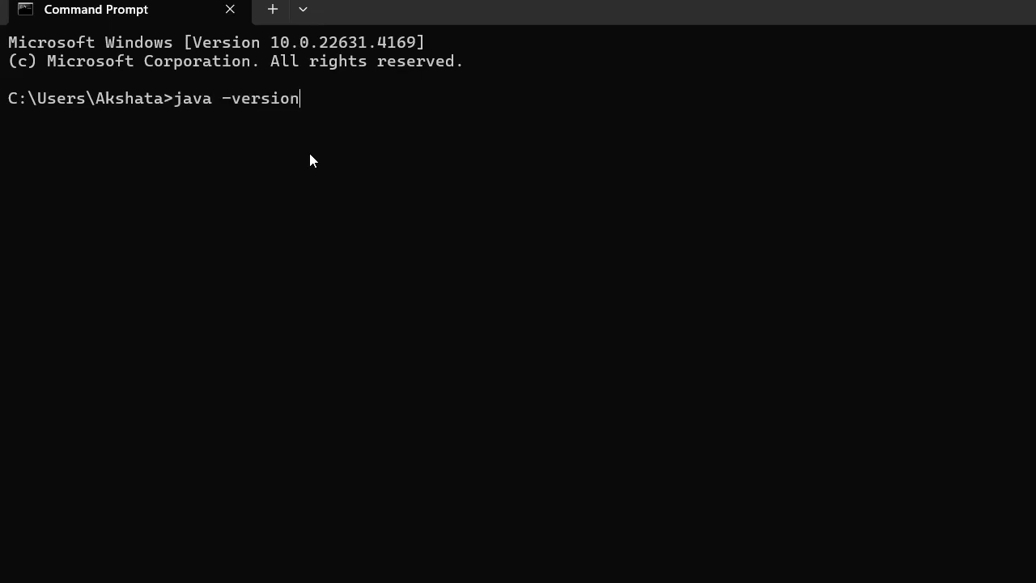
{"action": "key", "text": "Return"}
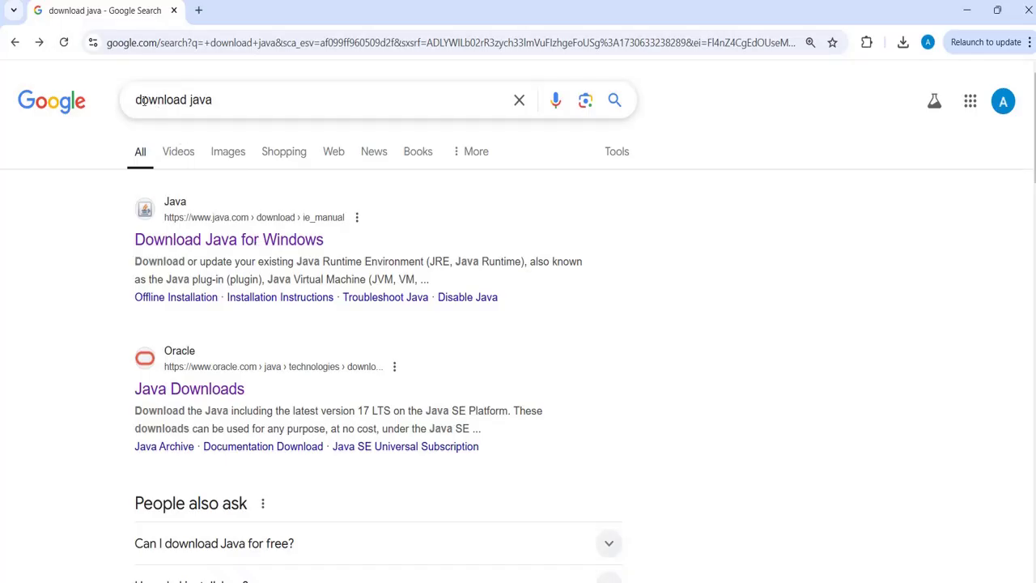
Step: Open Oracle's Java Downloads result and browse the JDK 23 downloads, briefly checking JDK 21
{"action": "left_click", "coordinate": [179, 391]}
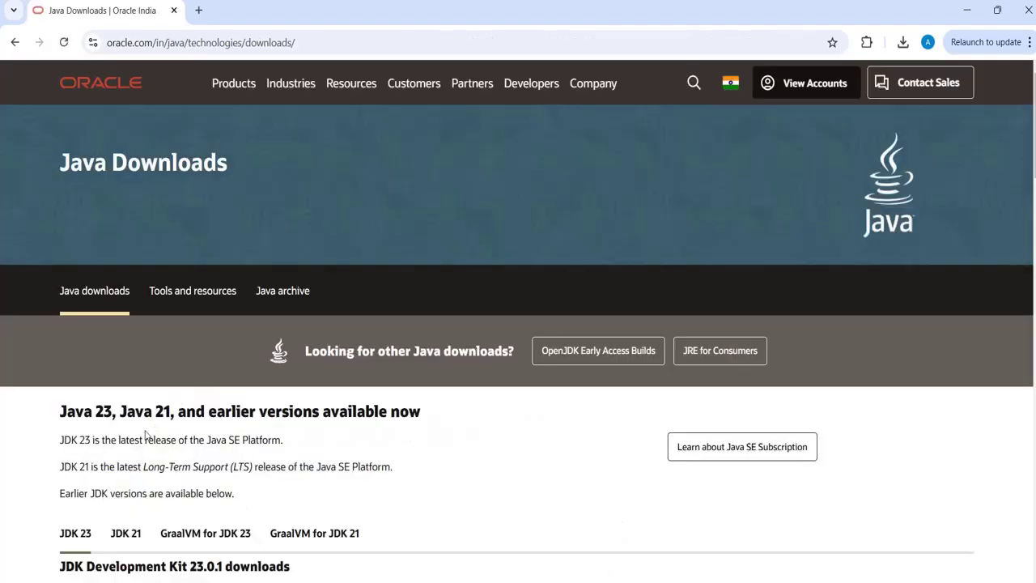
{"action": "scroll", "coordinate": [148, 431], "scroll_direction": "down", "scroll_amount": 1}
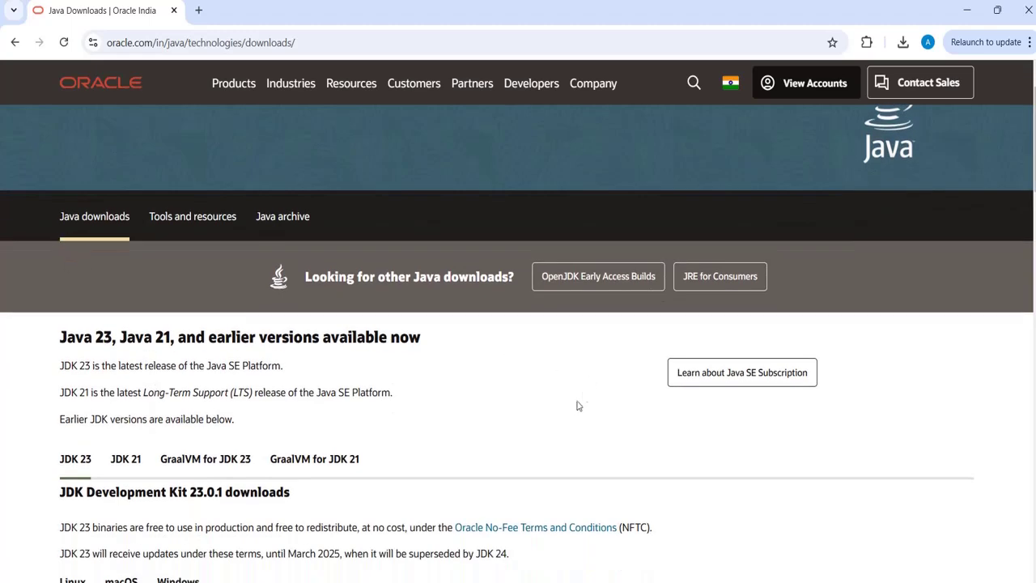
{"action": "scroll", "coordinate": [579, 406], "scroll_direction": "down", "scroll_amount": 3}
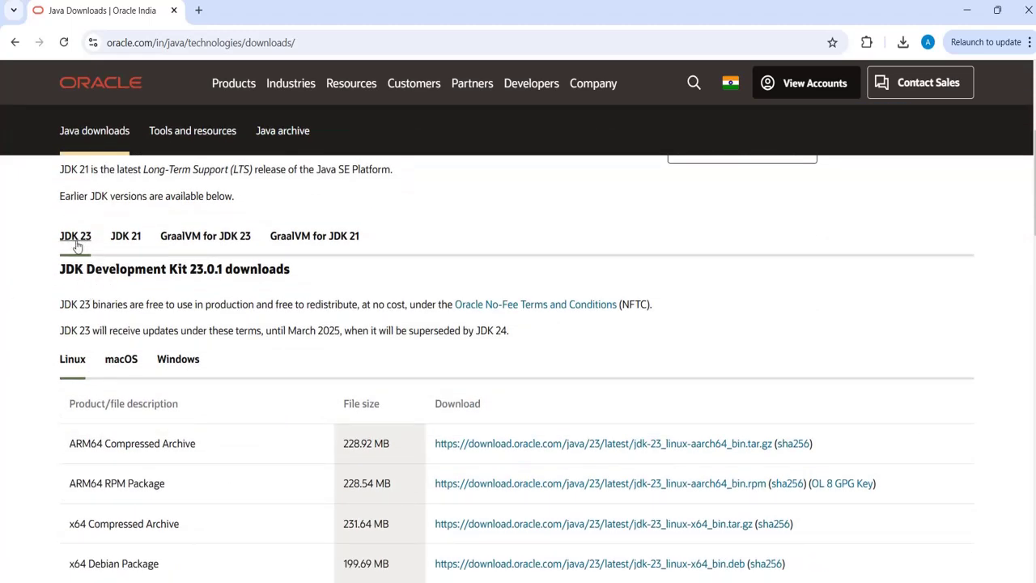
{"action": "left_click", "coordinate": [127, 241]}
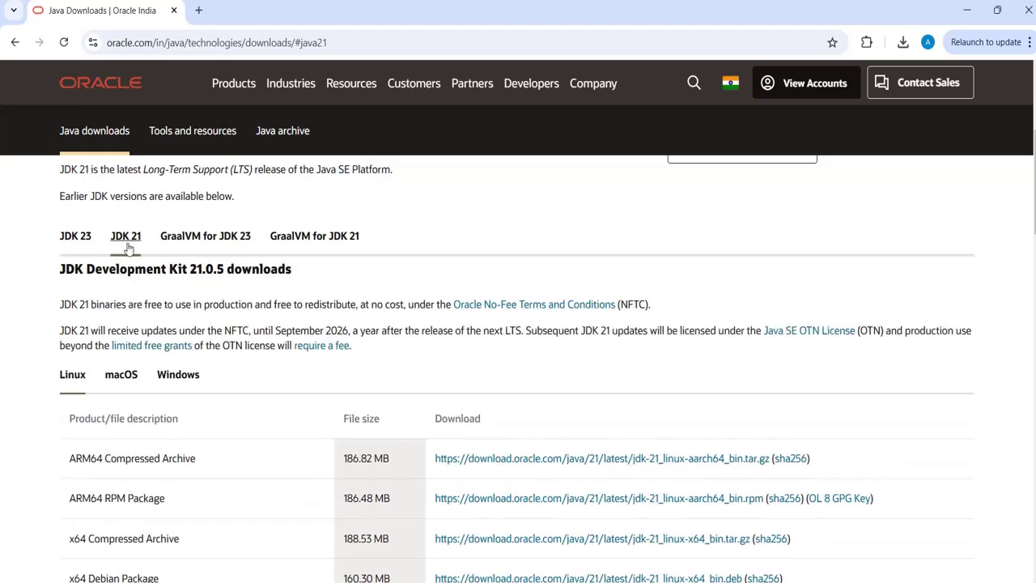
{"action": "left_click", "coordinate": [84, 239]}
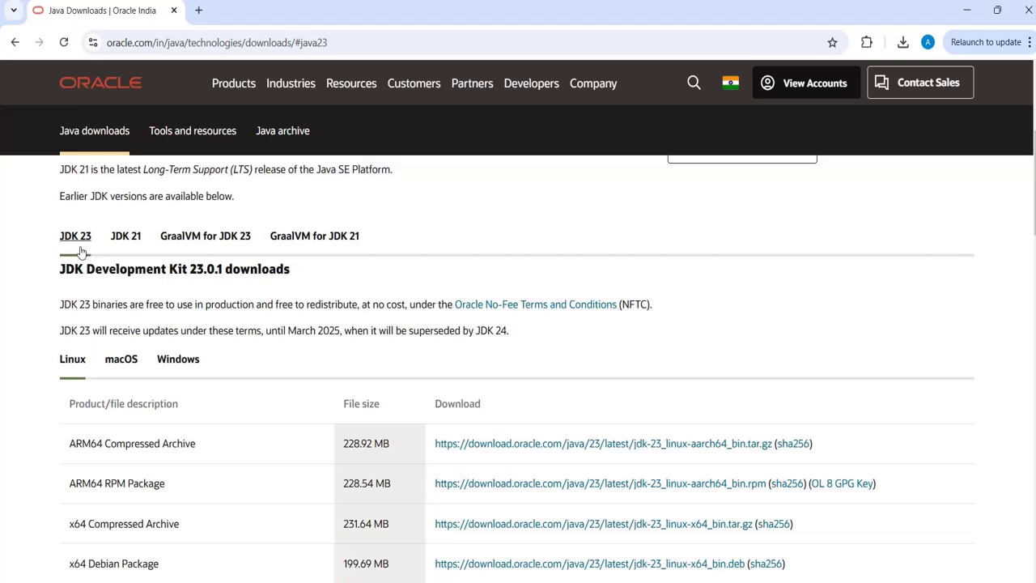
{"action": "scroll", "coordinate": [121, 362], "scroll_direction": "down", "scroll_amount": 1}
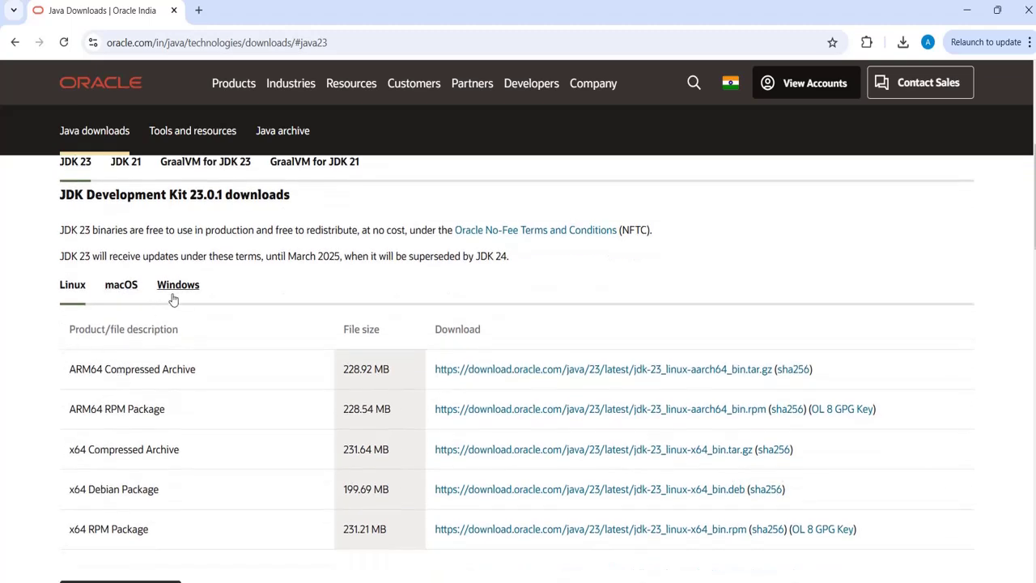
Step: Download the JDK 23 x64 Installer .exe from the Windows downloads list
{"action": "left_click", "coordinate": [178, 294]}
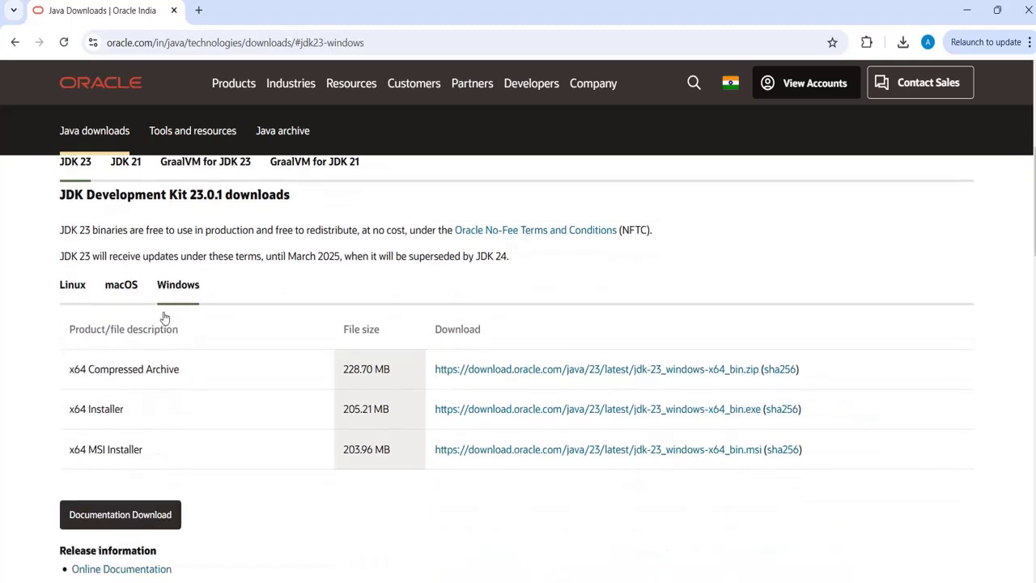
{"action": "left_click", "coordinate": [581, 411]}
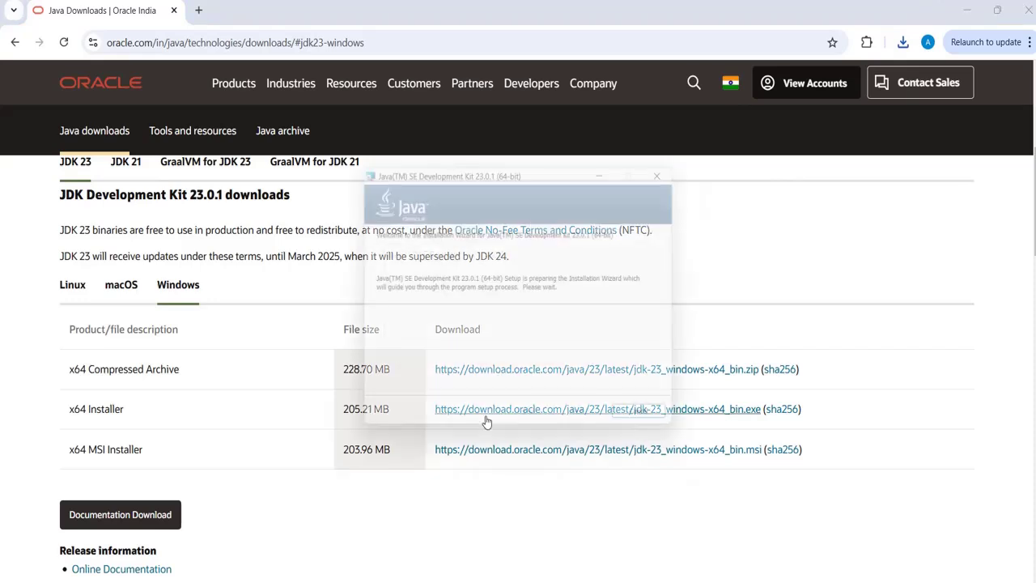
Step: Reinstall JDK 23.0.1 into the default C:\Program Files\Java\jdk-23\ folder, then close setup
{"action": "left_click", "coordinate": [489, 330]}
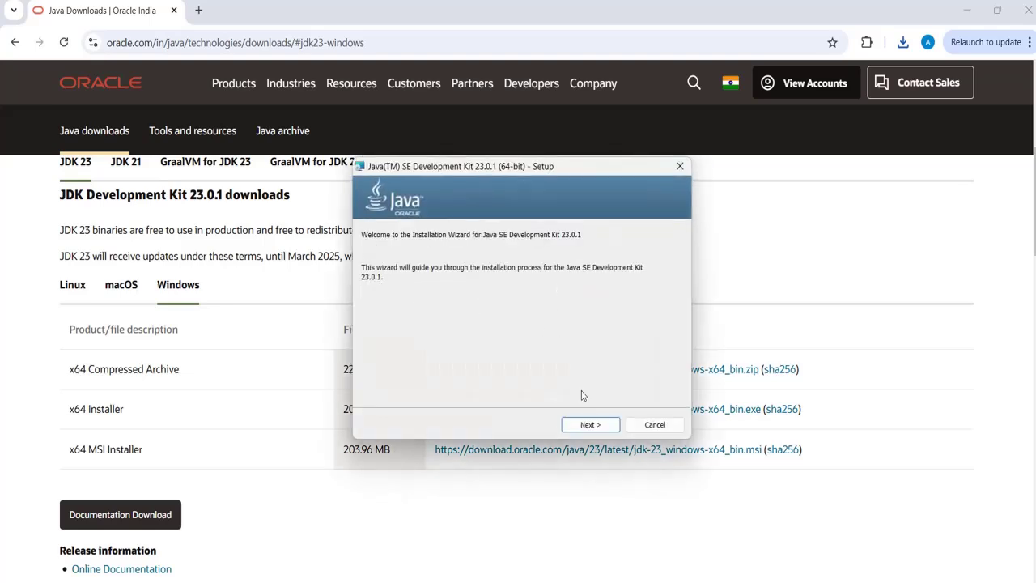
{"action": "left_click", "coordinate": [584, 423]}
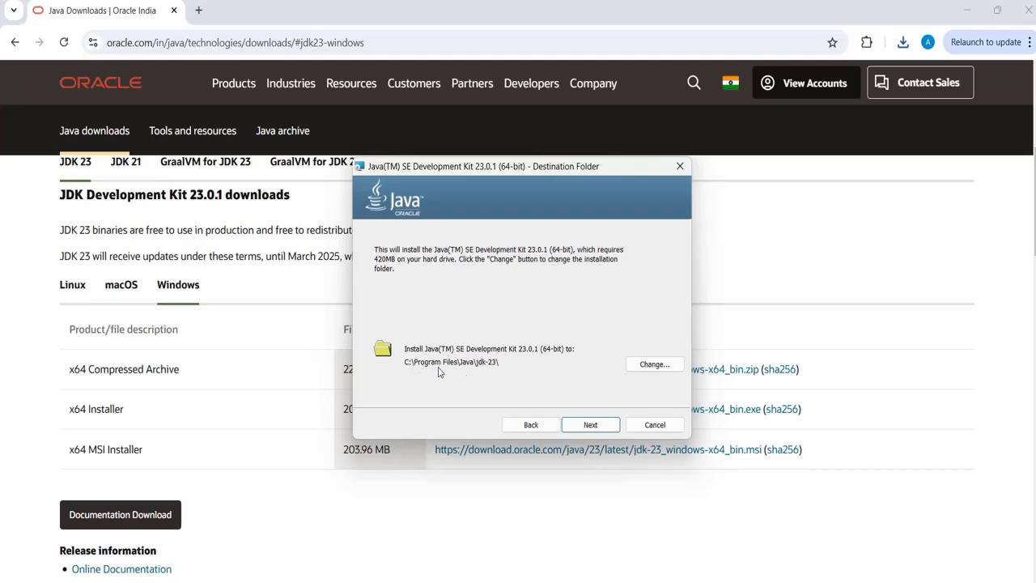
{"action": "left_click", "coordinate": [592, 427]}
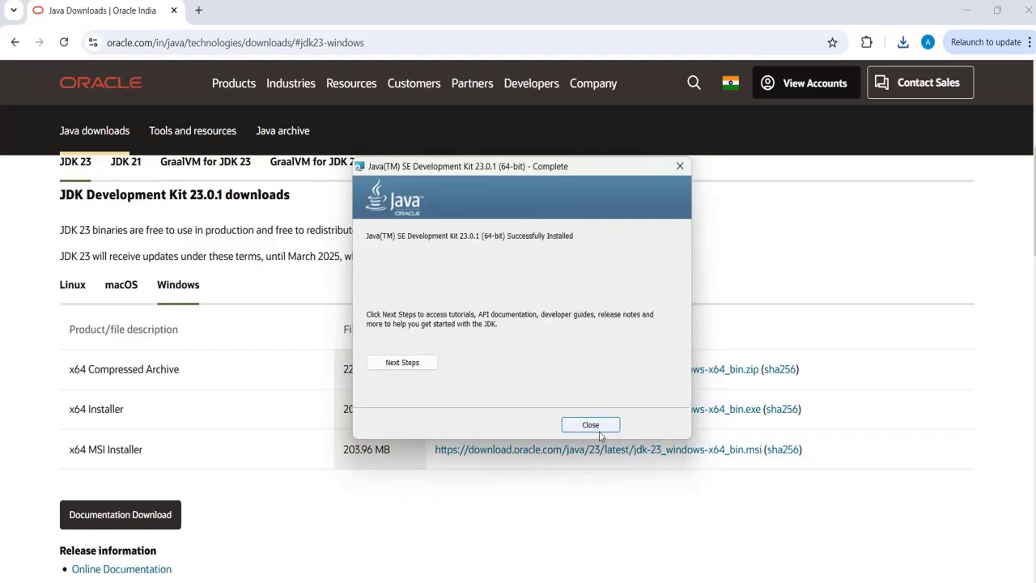
{"action": "left_click", "coordinate": [590, 425]}
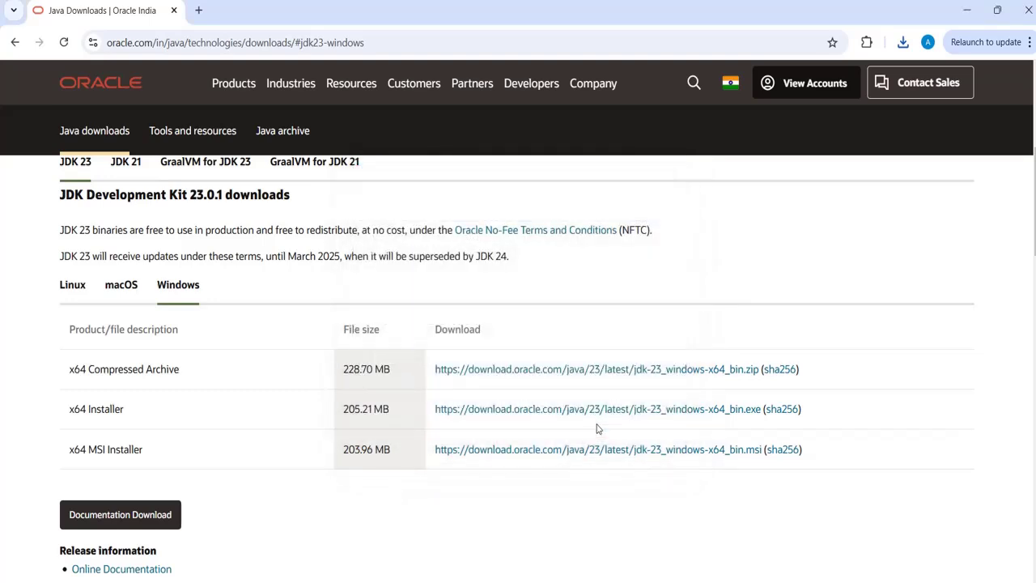
Step: Replace the old Command Prompt with a fresh one and rerun java -version, showing 23.0.1
{"action": "key", "text": "alt+Tab"}
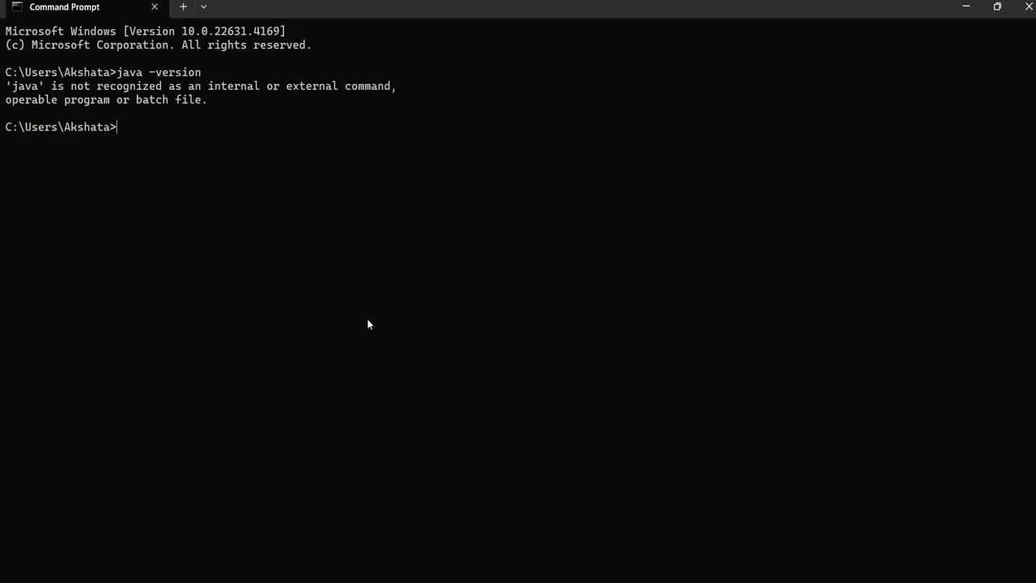
{"action": "left_click", "coordinate": [1020, 8]}
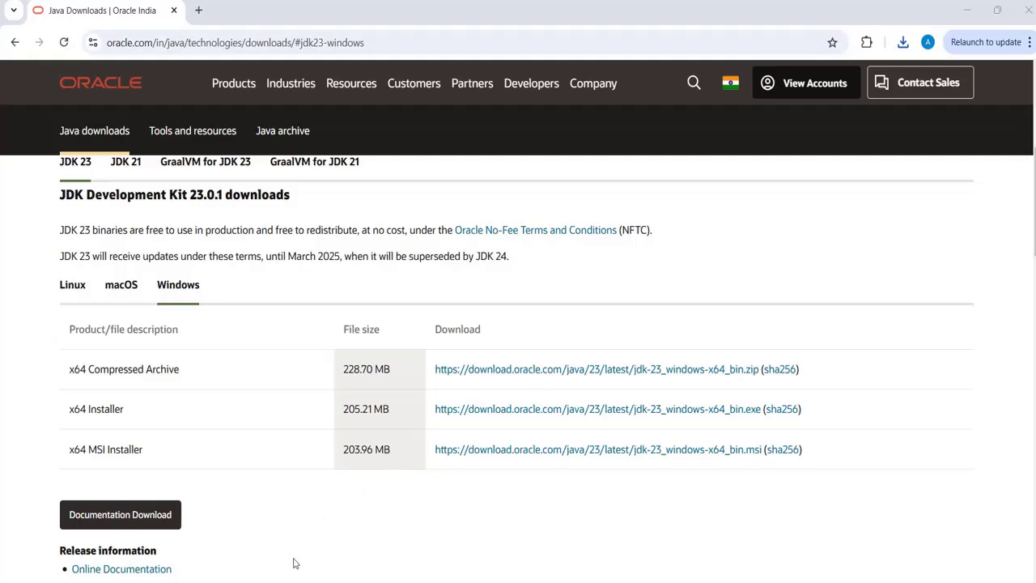
{"action": "key", "text": "super+s"}
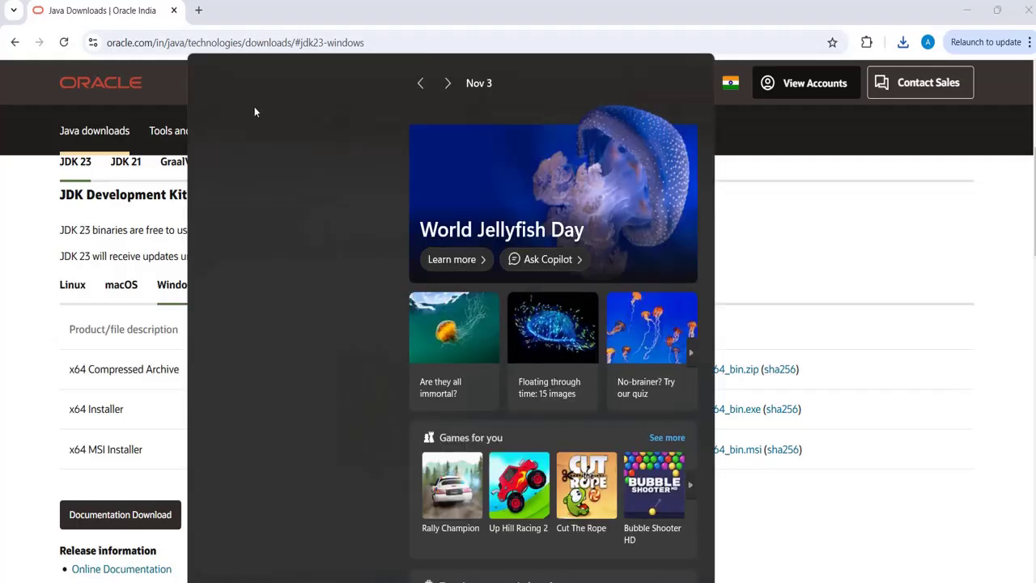
{"action": "left_click", "coordinate": [258, 114]}
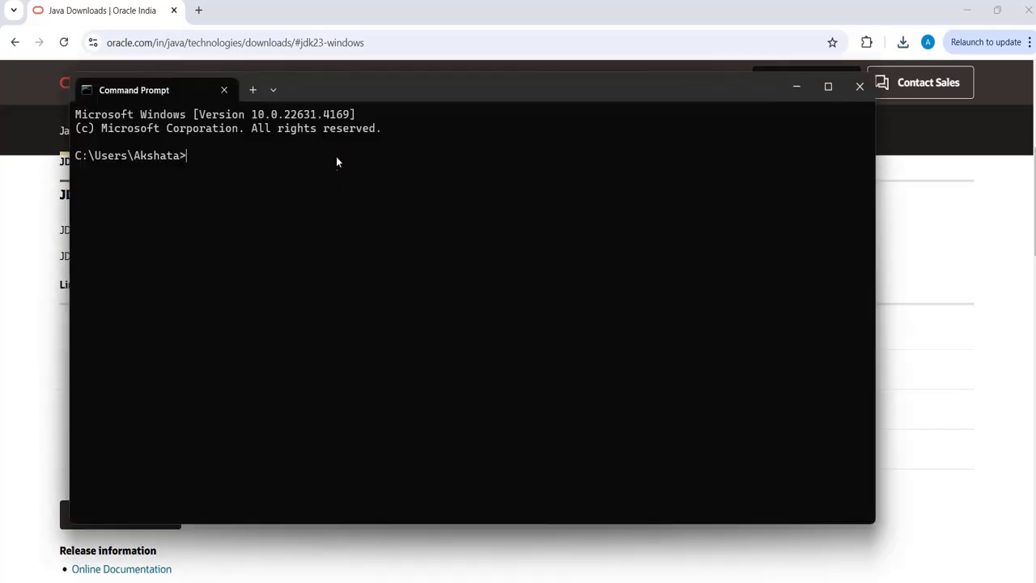
{"action": "type", "text": "java -versi"}
{"action": "key", "text": "Return"}
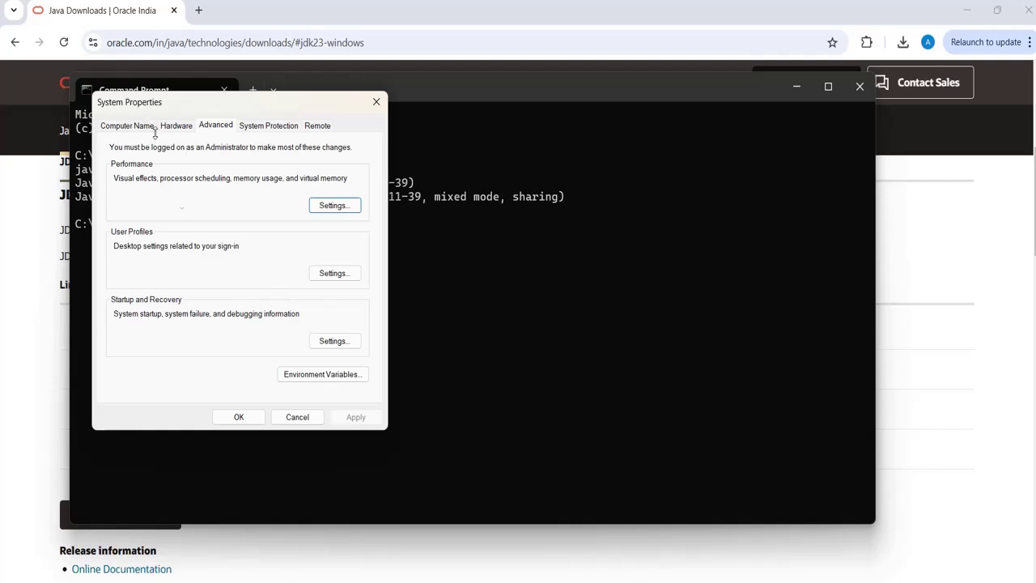
Step: Open Environment Variables and view the system Path entries, including the Oracle javapath folder
{"action": "left_click", "coordinate": [315, 373]}
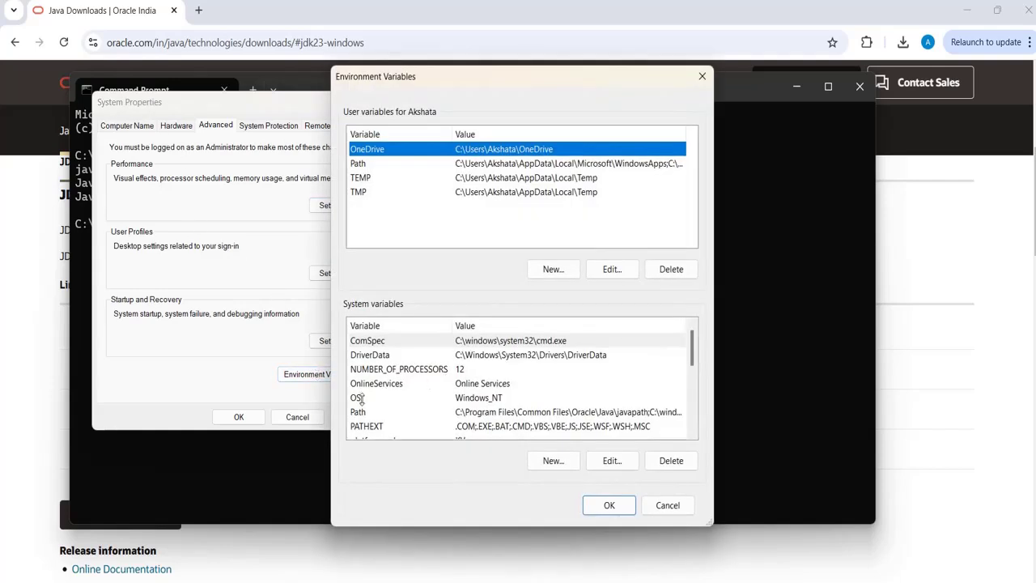
{"action": "left_click", "coordinate": [489, 411]}
{"action": "left_click", "coordinate": [612, 461]}
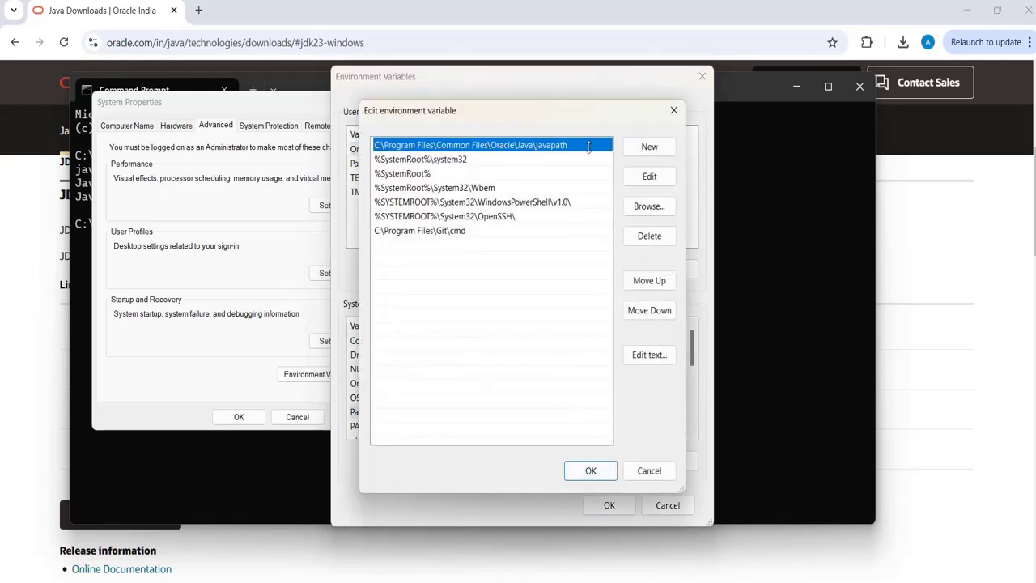
{"action": "left_click", "coordinate": [279, 553]}
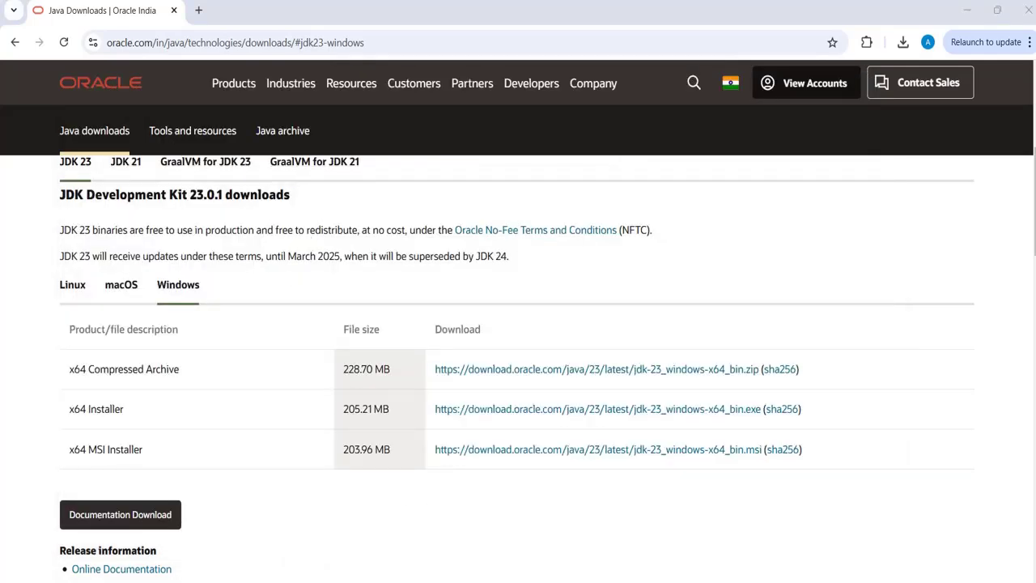
Step: Browse File Explorer to C:\Program Files\Java\jdk-23\bin and select its address-bar path
{"action": "left_click", "coordinate": [413, 579]}
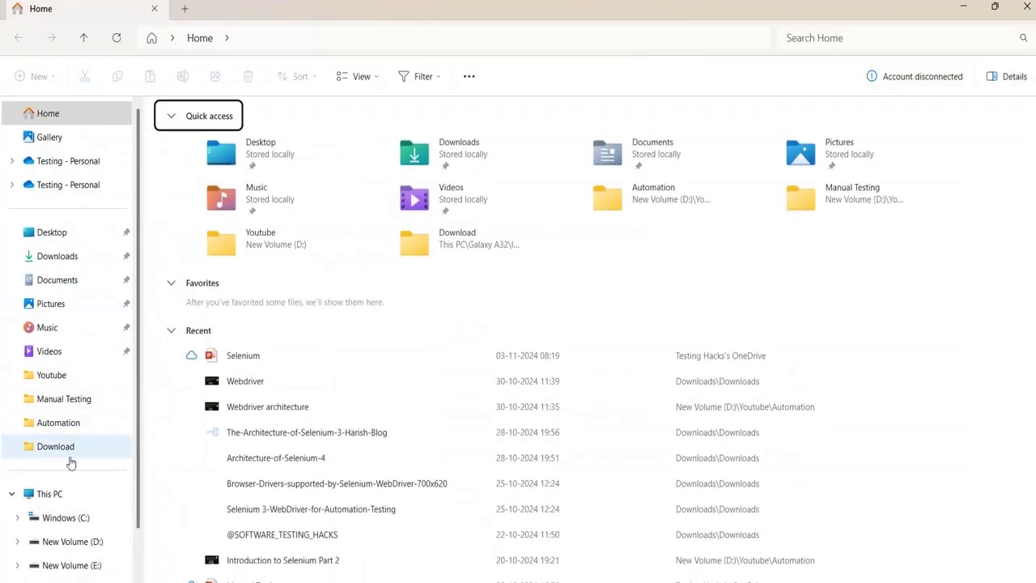
{"action": "left_click", "coordinate": [66, 517]}
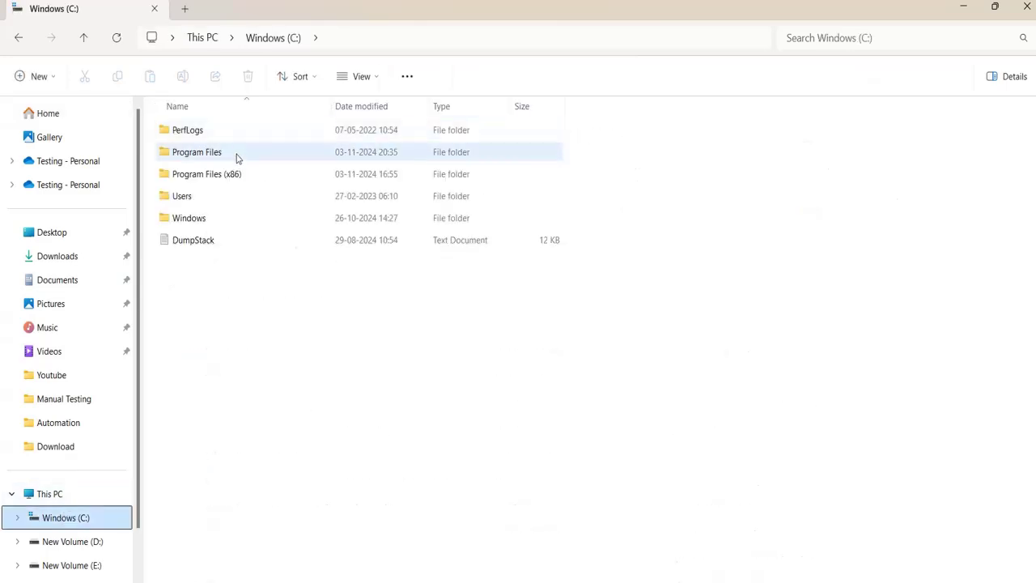
{"action": "double_click", "coordinate": [238, 155]}
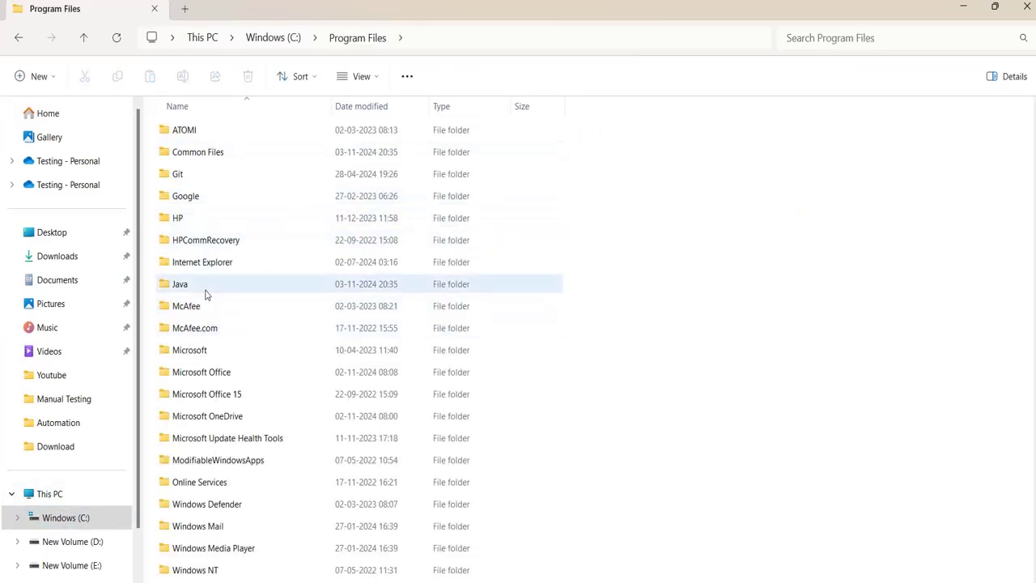
{"action": "double_click", "coordinate": [206, 294]}
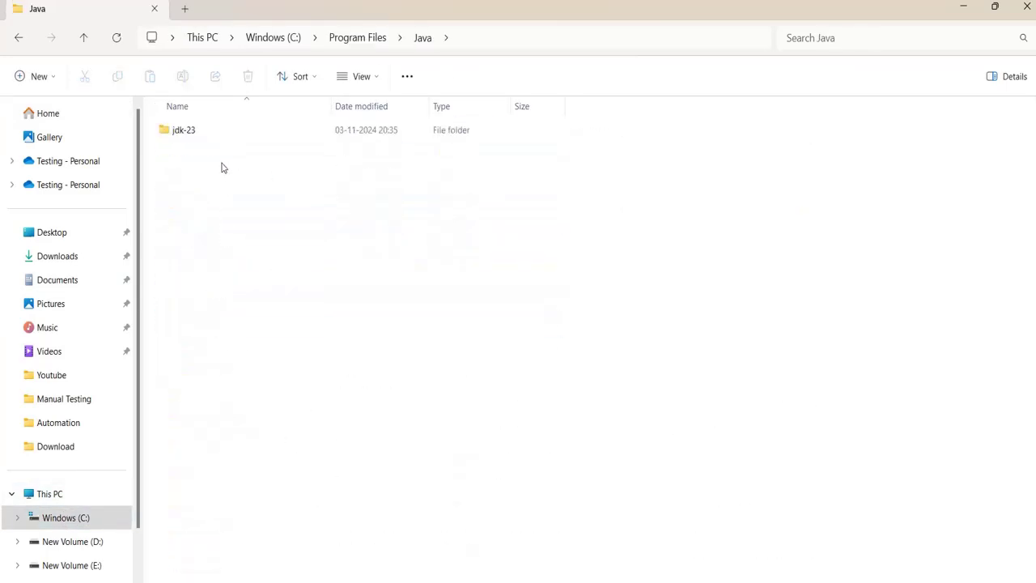
{"action": "left_click", "coordinate": [217, 133]}
{"action": "double_click", "coordinate": [219, 134]}
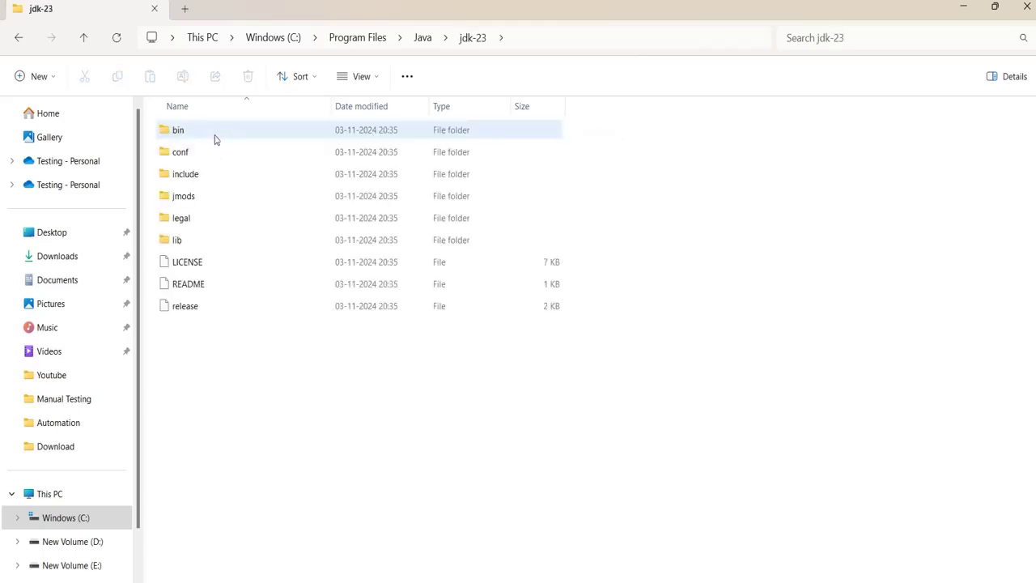
{"action": "double_click", "coordinate": [230, 133]}
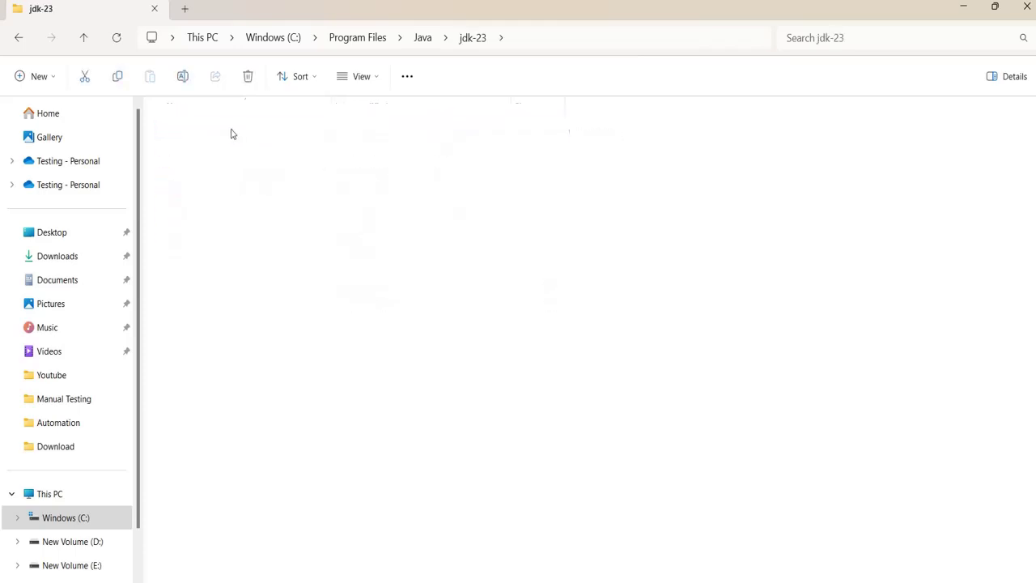
{"action": "left_click", "coordinate": [577, 43]}
{"action": "key", "text": "ctrl+c"}
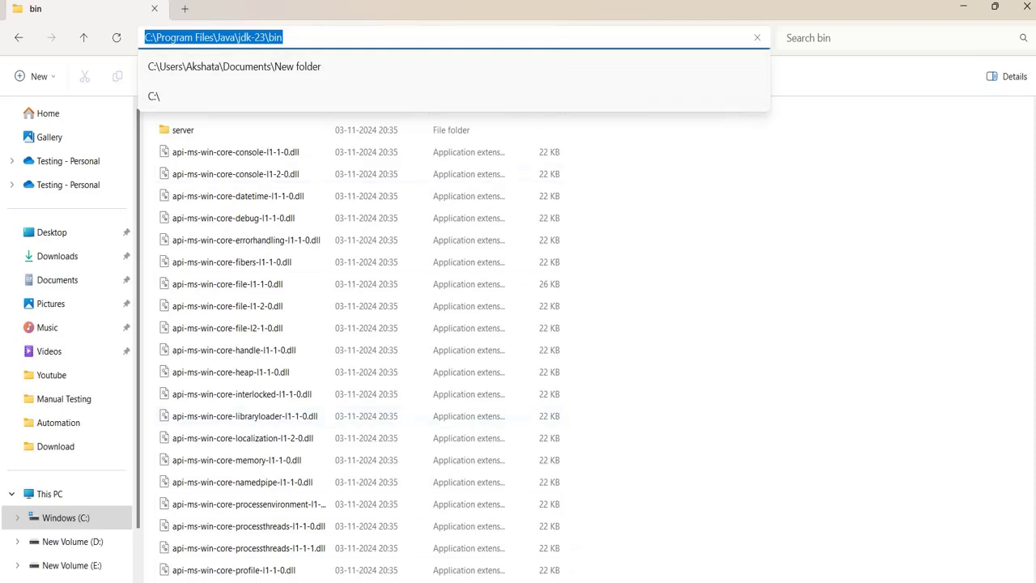
Step: Paste C:\Program Files\Java\jdk-23\bin as a new system Path entry and save all dialogs
{"action": "left_click", "coordinate": [713, 578]}
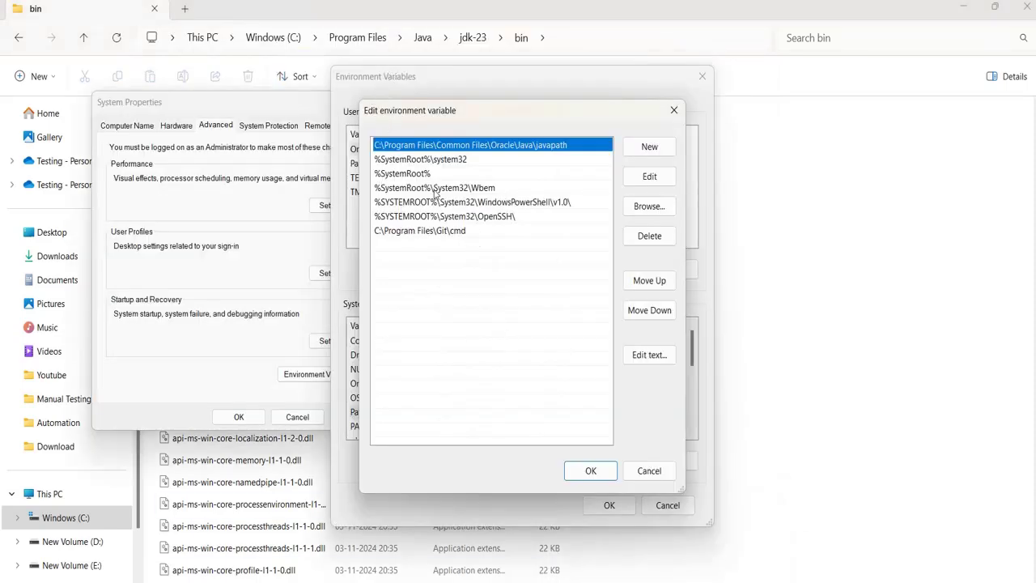
{"action": "left_click", "coordinate": [648, 147]}
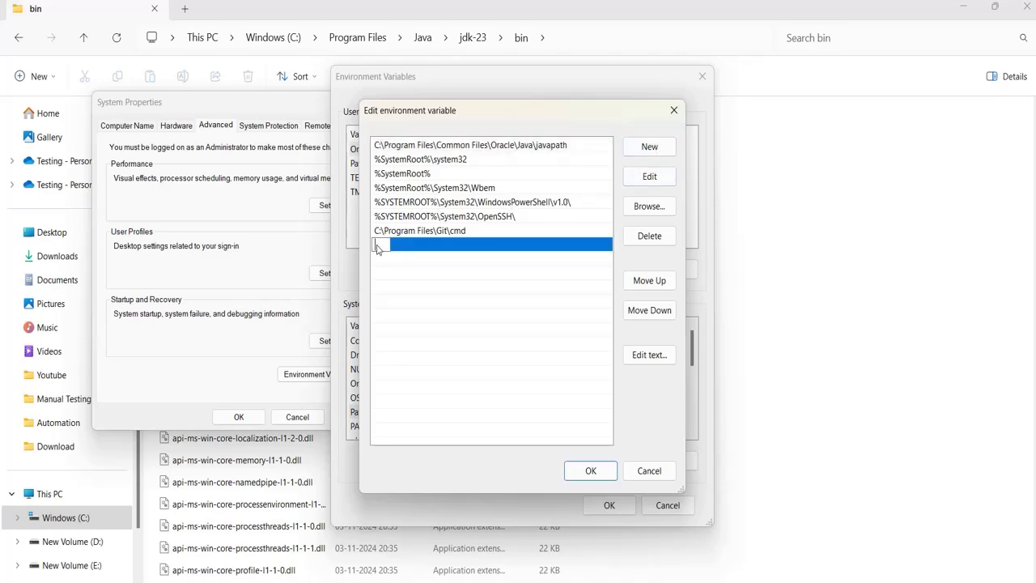
{"action": "key", "text": "ctrl+v"}
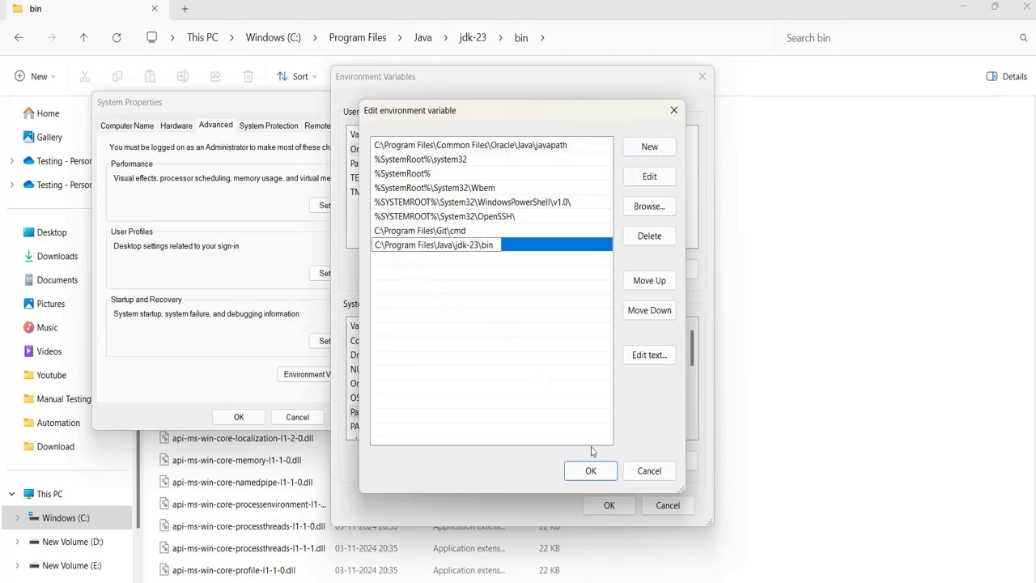
{"action": "left_click", "coordinate": [592, 479]}
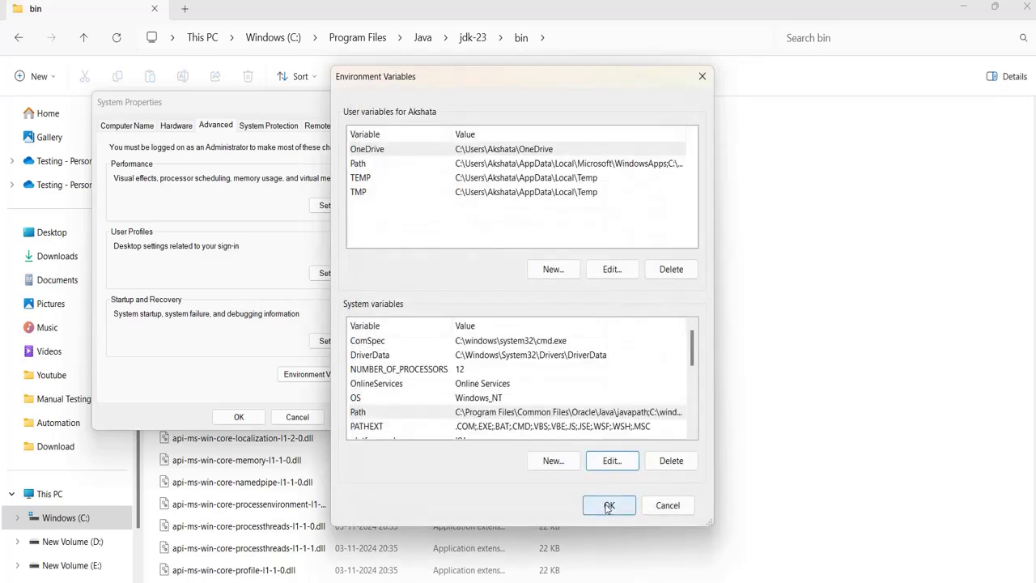
{"action": "left_click", "coordinate": [608, 505]}
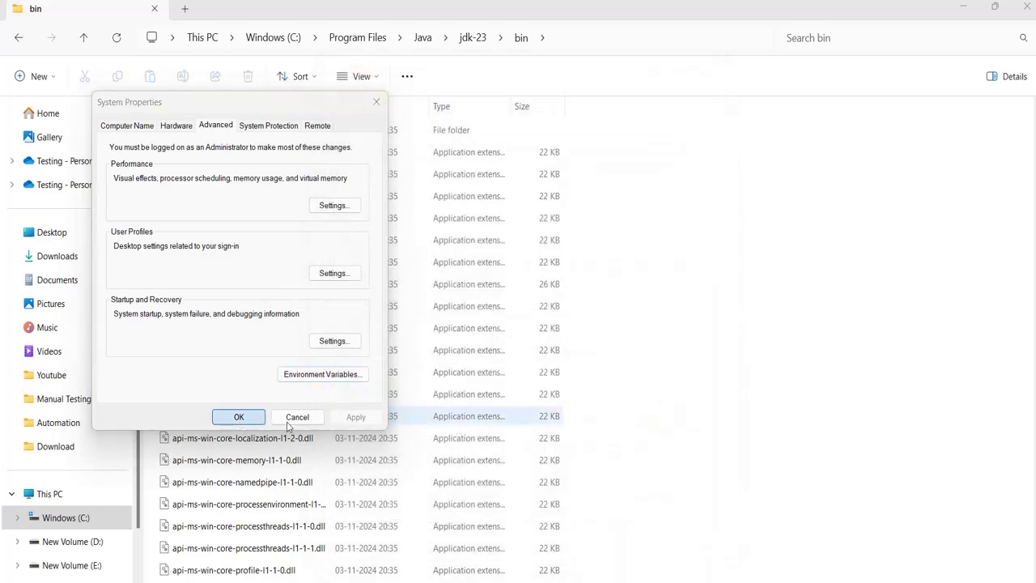
{"action": "key", "text": "Return"}
Step: Navigate back into the jdk-23 folder and select its path C:\Program Files\Java\jdk-23
{"action": "left_click", "coordinate": [667, 382]}
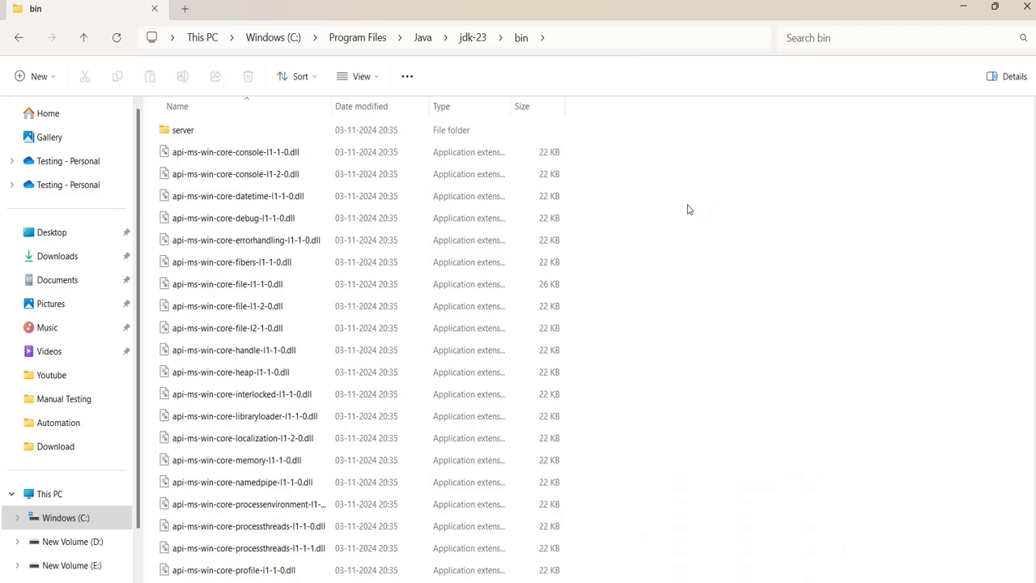
{"action": "left_click", "coordinate": [474, 37]}
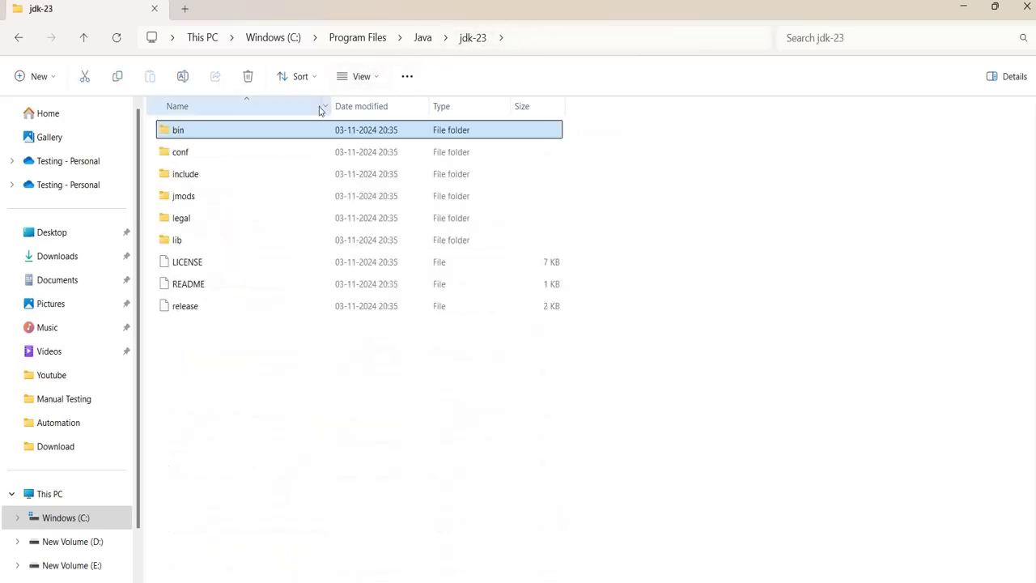
{"action": "left_click", "coordinate": [423, 38]}
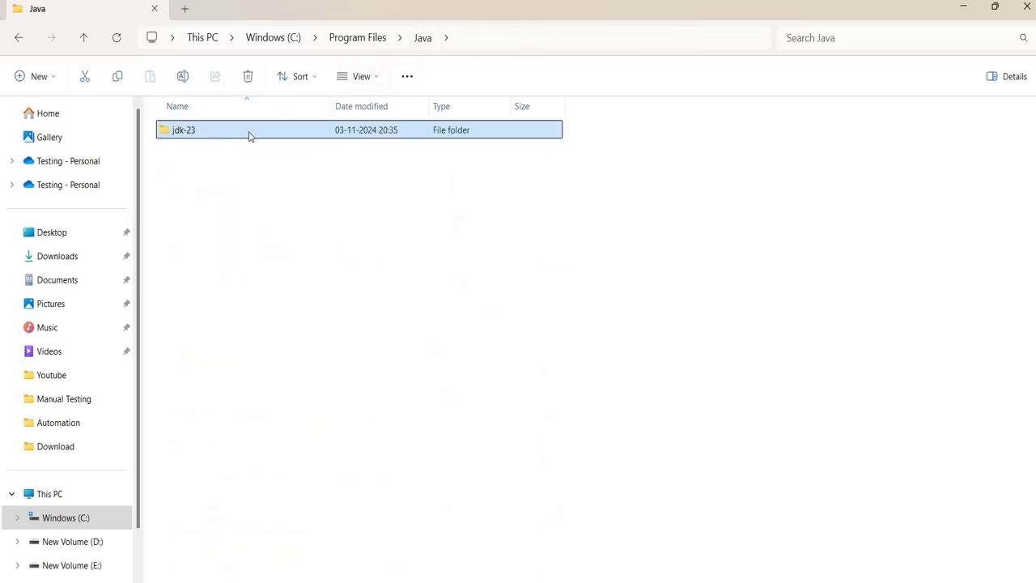
{"action": "double_click", "coordinate": [249, 136]}
{"action": "left_click", "coordinate": [542, 45]}
{"action": "key", "text": "ctrl+c"}
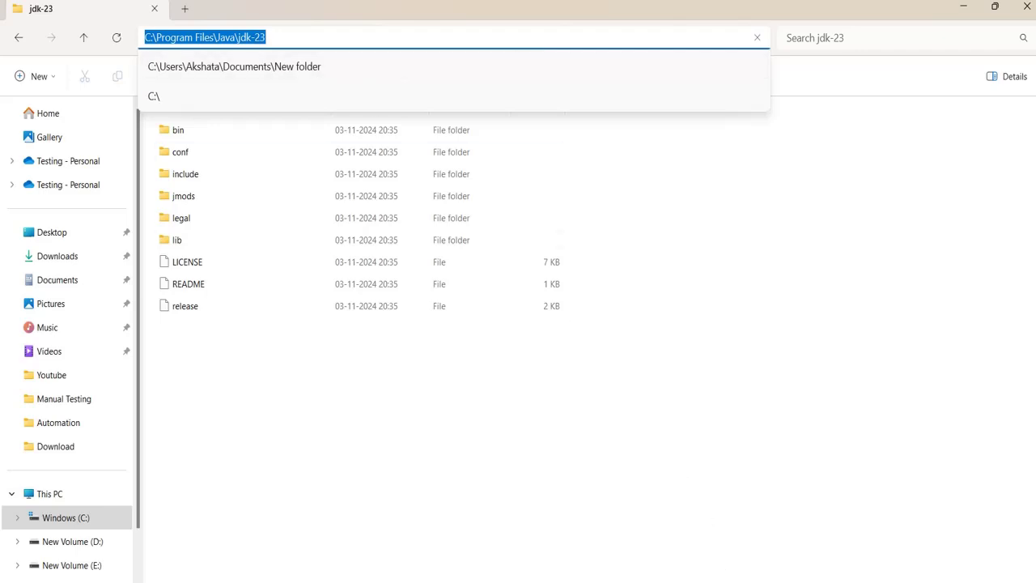
Step: Open Environment Variables through the advanced system settings search result
{"action": "key", "text": "Escape"}
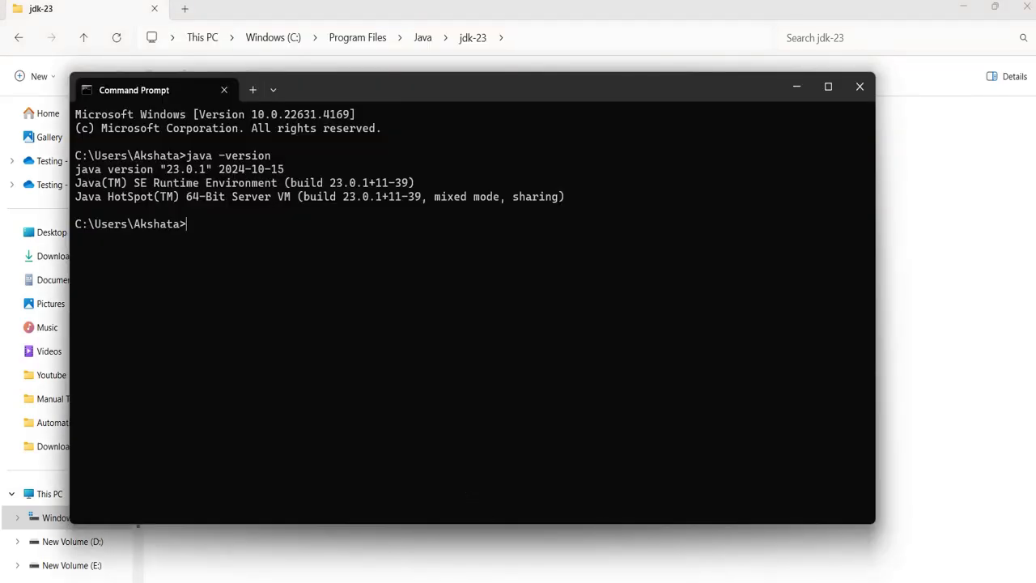
{"action": "key", "text": "super+s"}
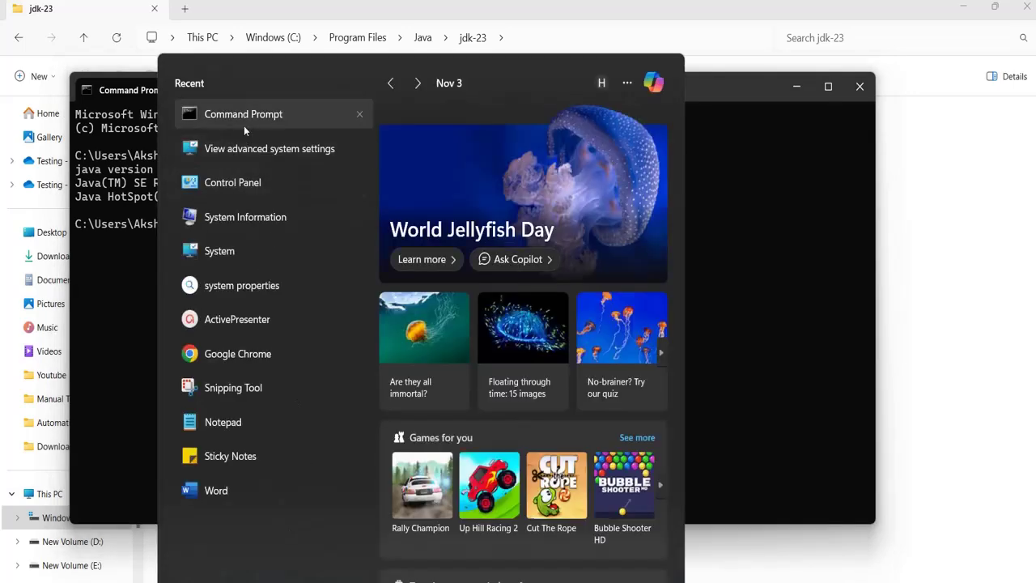
{"action": "left_click", "coordinate": [261, 149]}
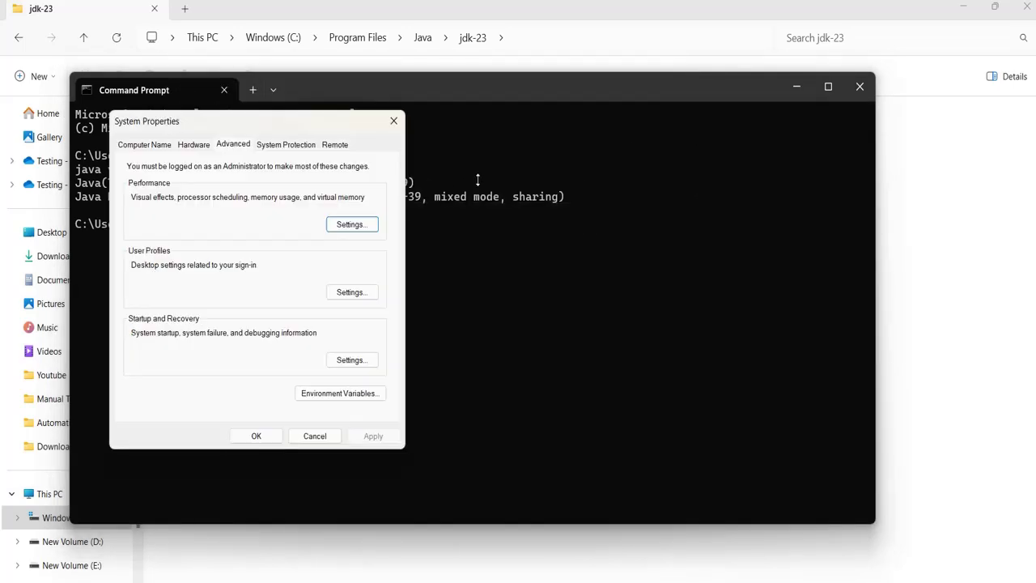
{"action": "left_click", "coordinate": [333, 392]}
{"action": "left_click", "coordinate": [537, 383]}
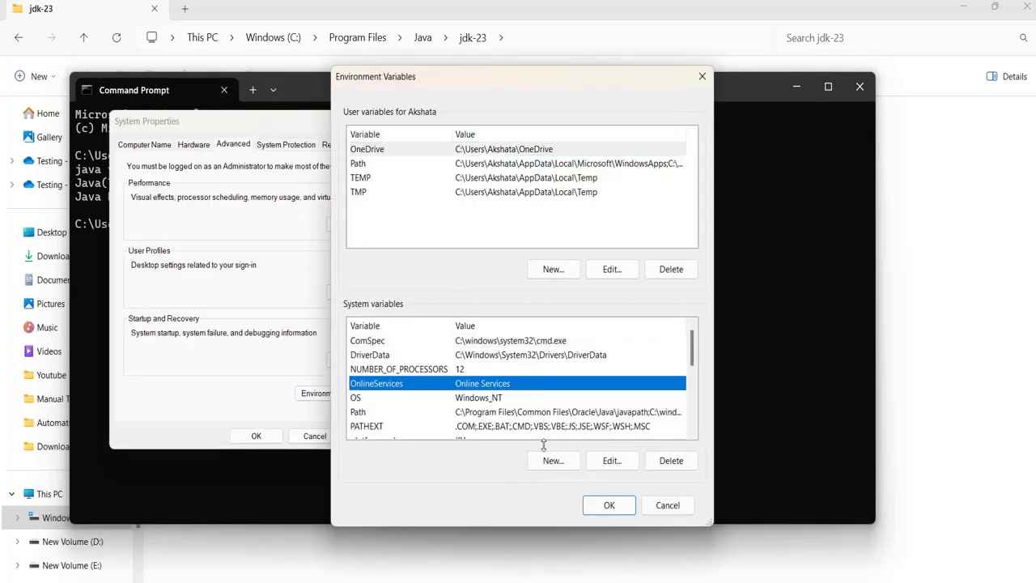
Step: Create system variable JAVA_HOME with value C:\Program Files\Java\jdk-23 and save it
{"action": "left_click", "coordinate": [563, 461]}
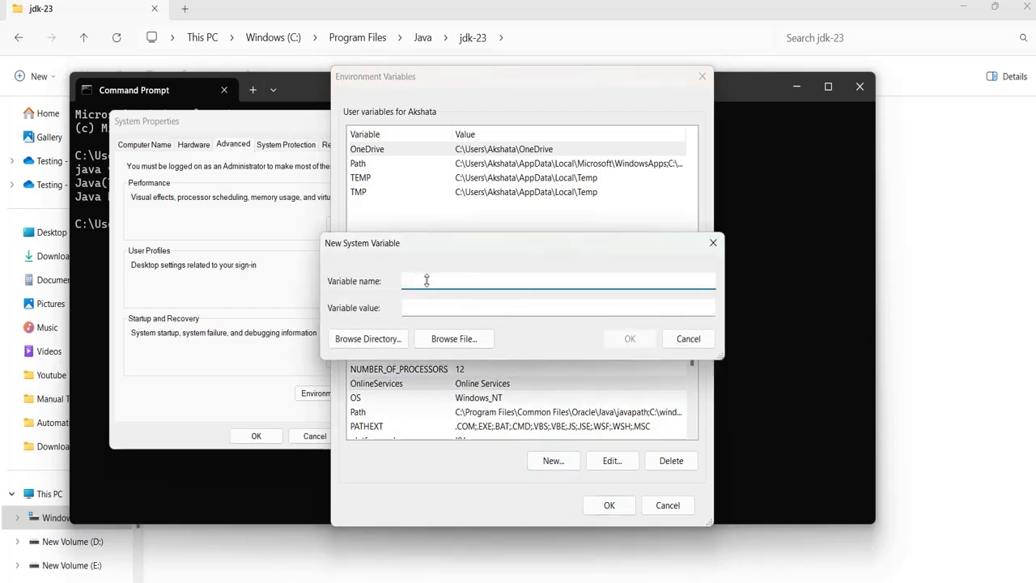
{"action": "type", "text": "JAVA_HOME"}
{"action": "left_click", "coordinate": [500, 308]}
{"action": "key", "text": "ctrl+v"}
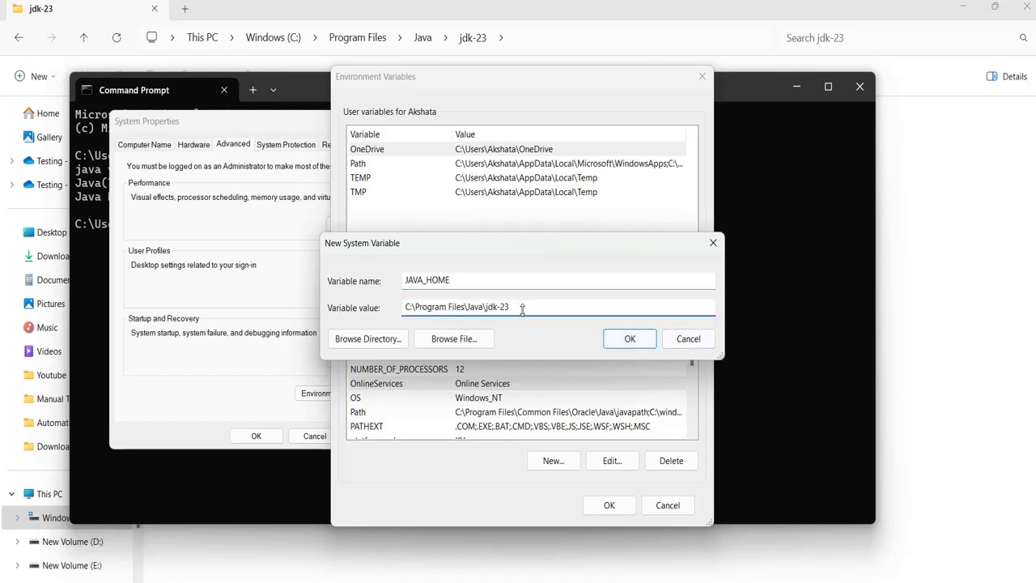
{"action": "left_click", "coordinate": [644, 343]}
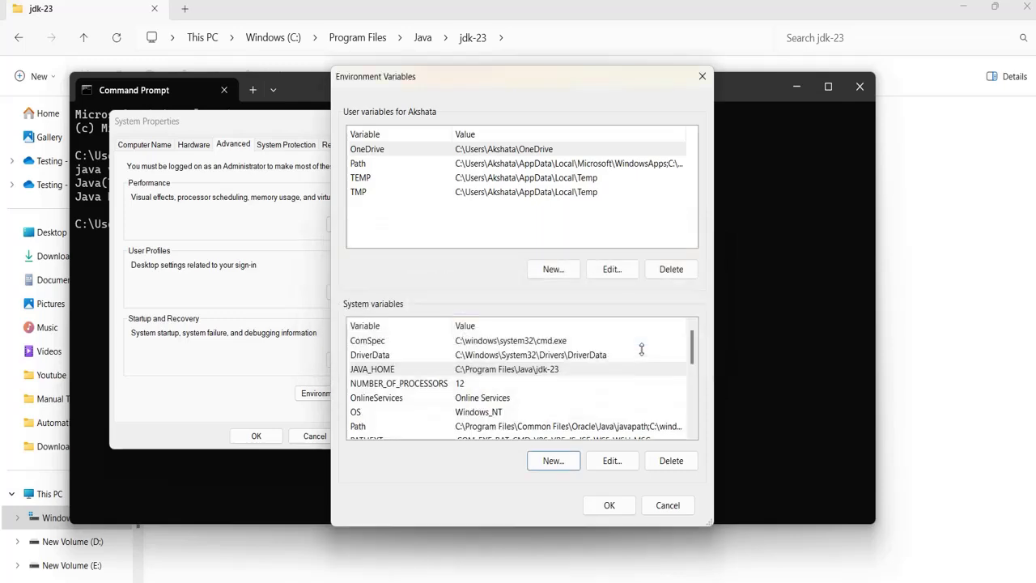
Step: Save the environment variables, then close System Properties, the old Command Prompt and File Explorer
{"action": "left_click", "coordinate": [597, 504]}
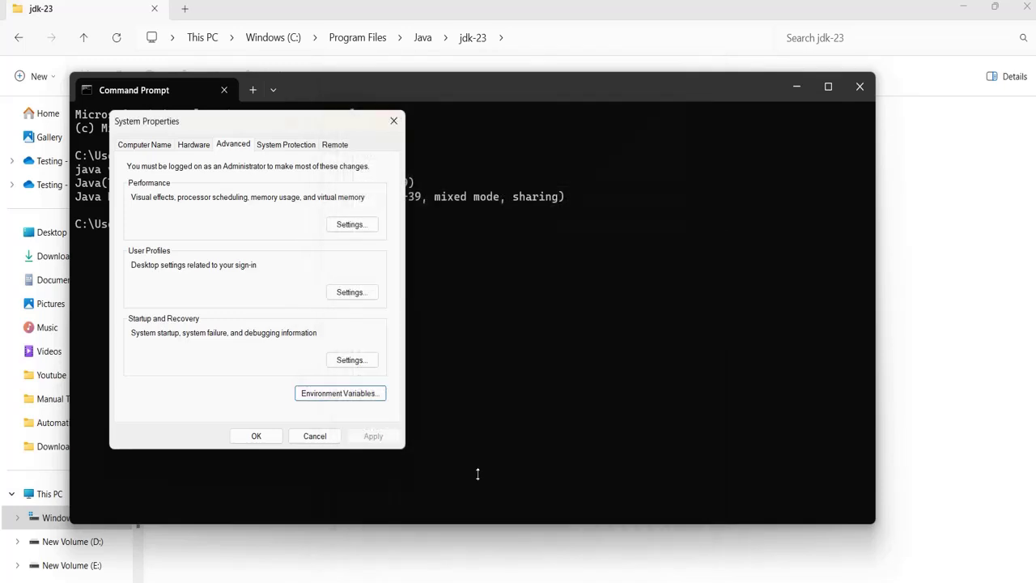
{"action": "left_click", "coordinate": [259, 434]}
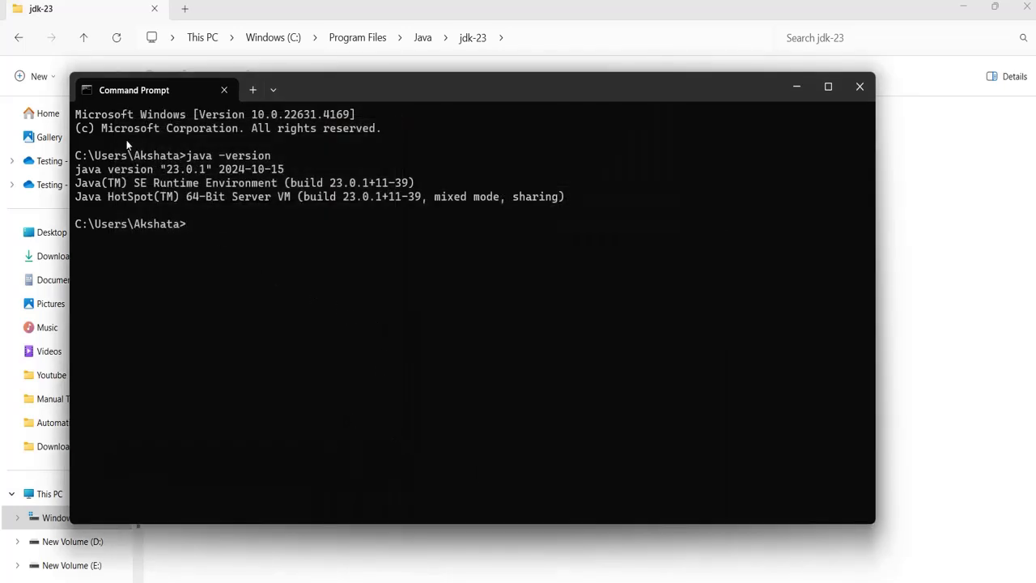
{"action": "left_click", "coordinate": [867, 92]}
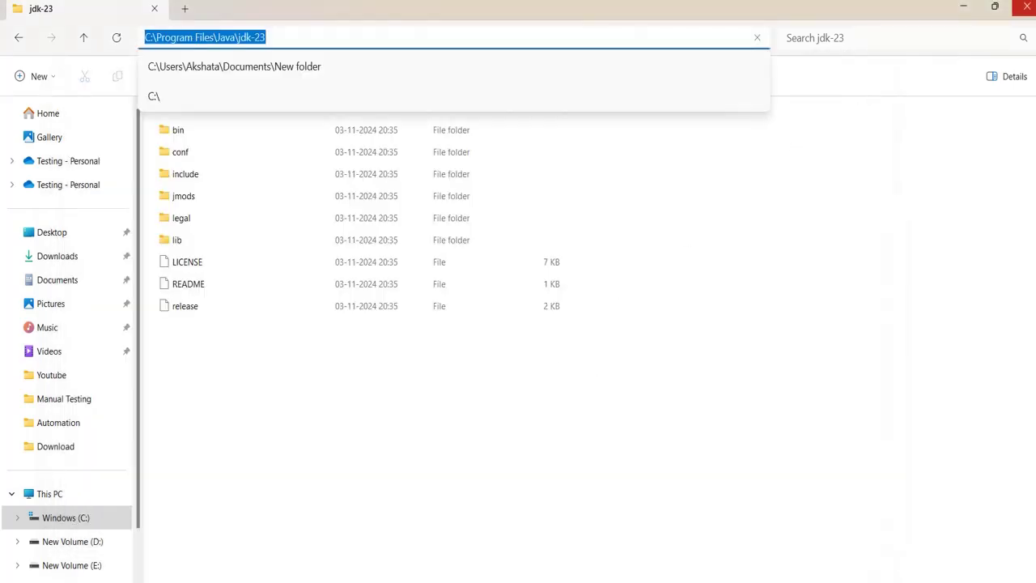
{"action": "left_click", "coordinate": [1028, 10]}
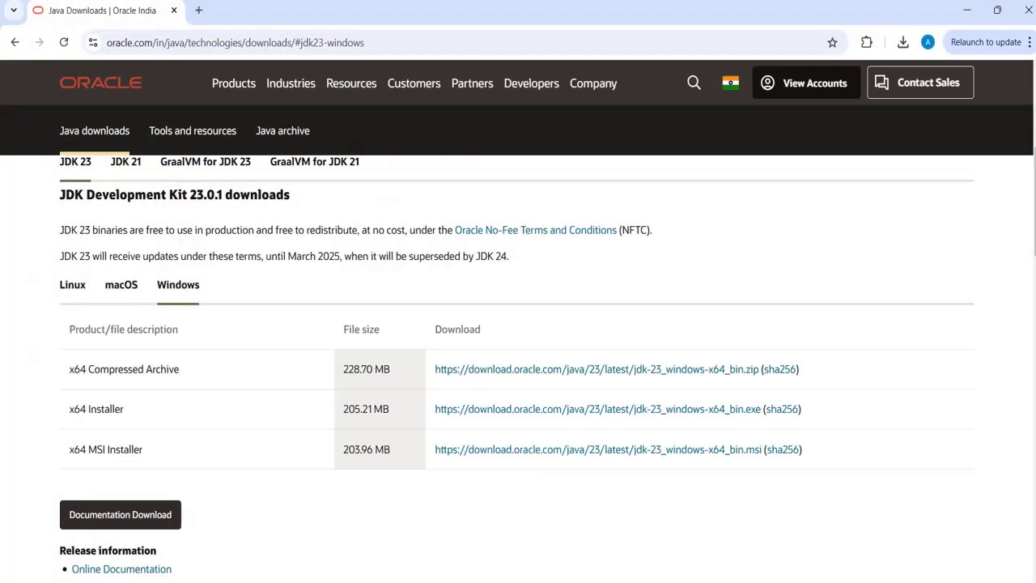
Step: Start a fresh Command Prompt from the Start menu and enter 'java -version'
{"action": "key", "text": "super"}
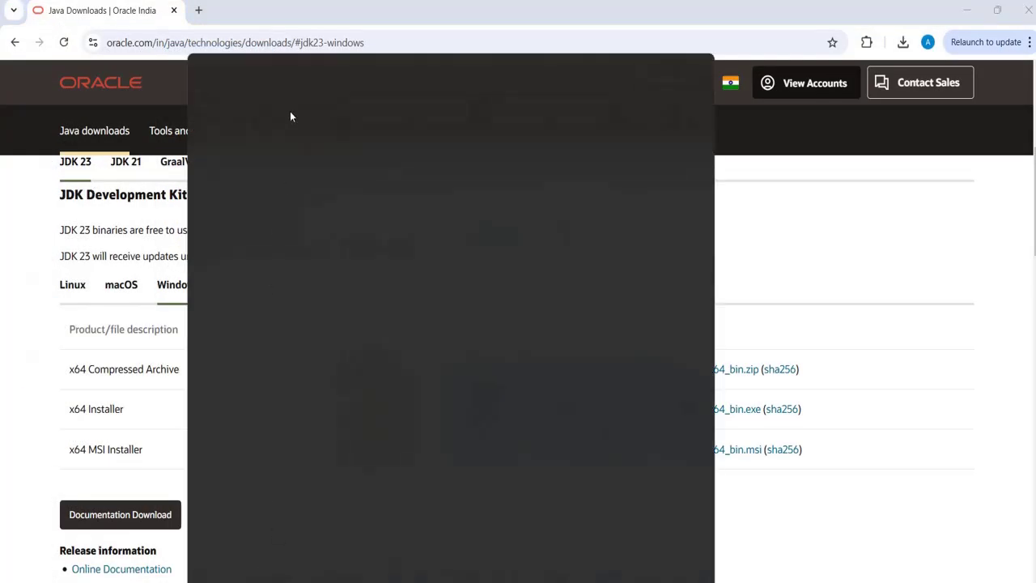
{"action": "left_click", "coordinate": [349, 153]}
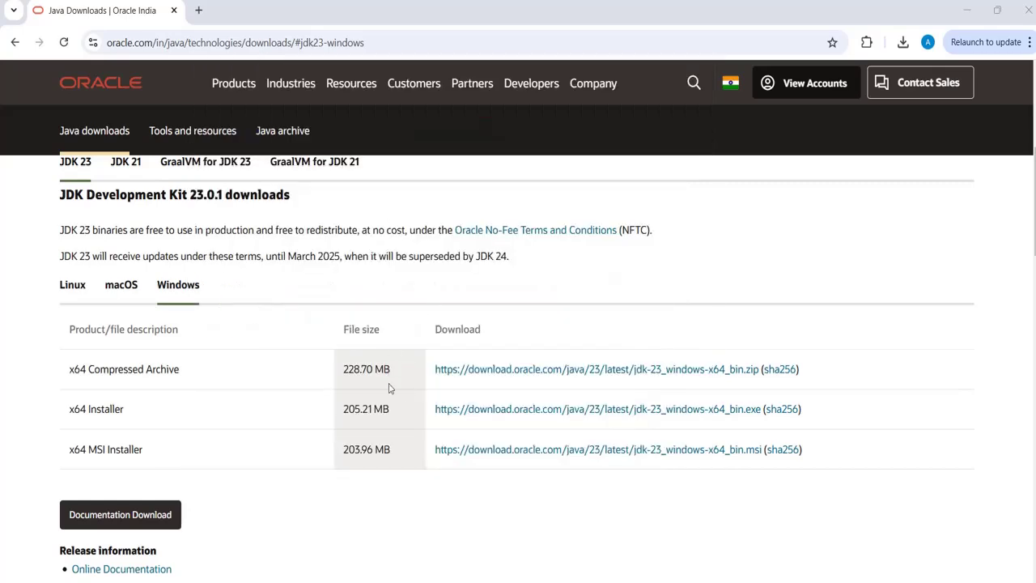
{"action": "type", "text": "java -version"}
Step: Run java -version to confirm Java 23.0.1 (build 23.0.1+11-39) is reported
{"action": "key", "text": "Return"}
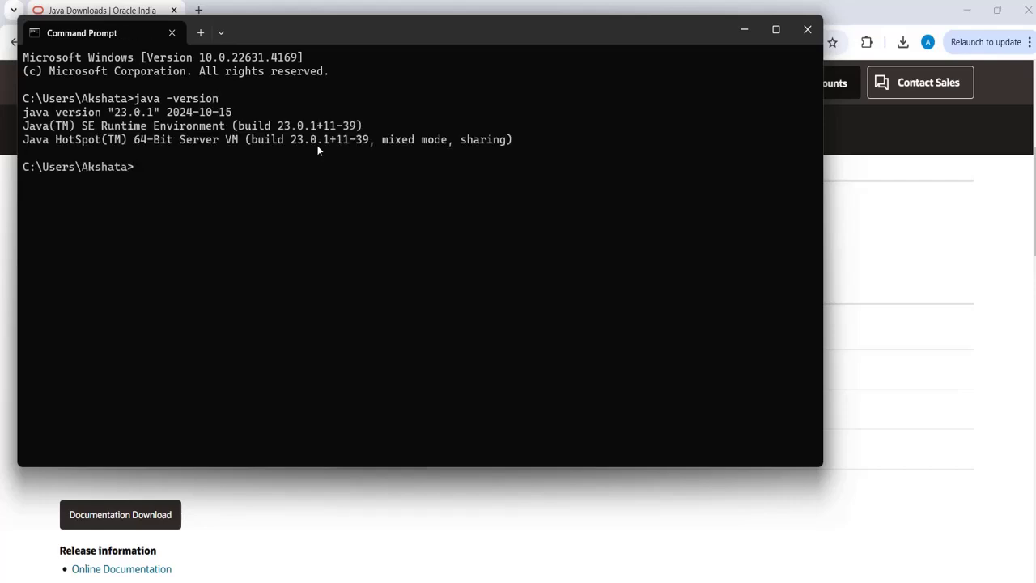